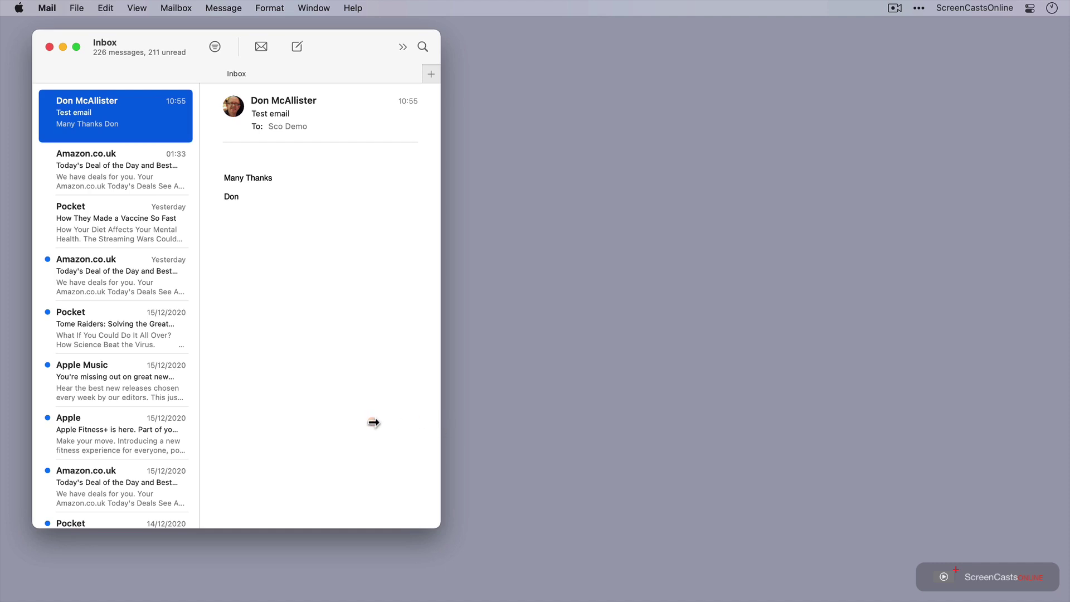
Widen the Mail window to reveal the mailbox sidebar and check which toolbar actions are hidden
drag(441, 412, 594, 424)
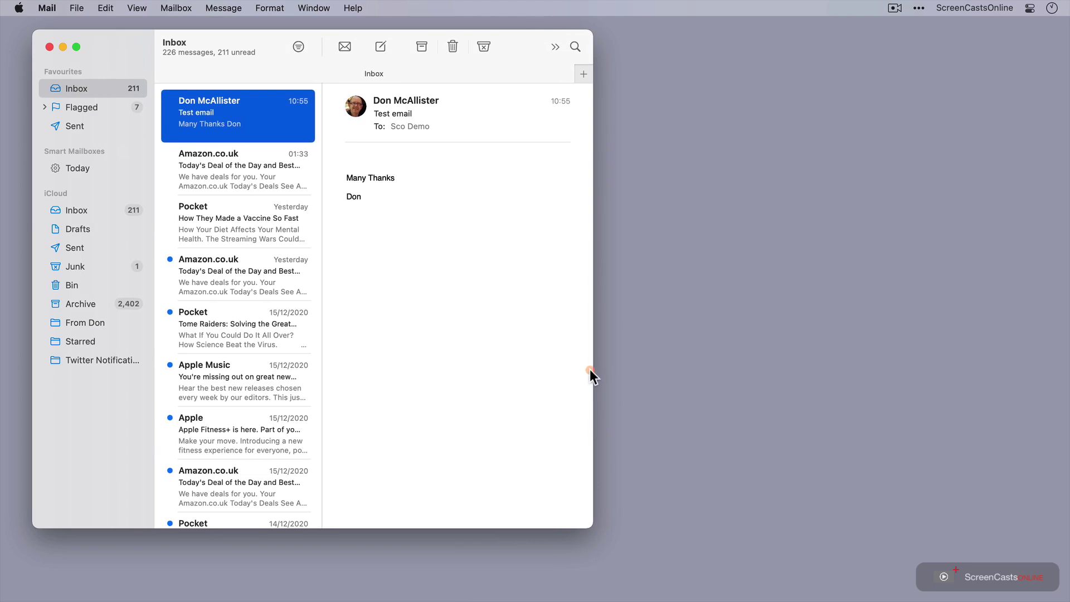
drag(595, 372, 571, 377)
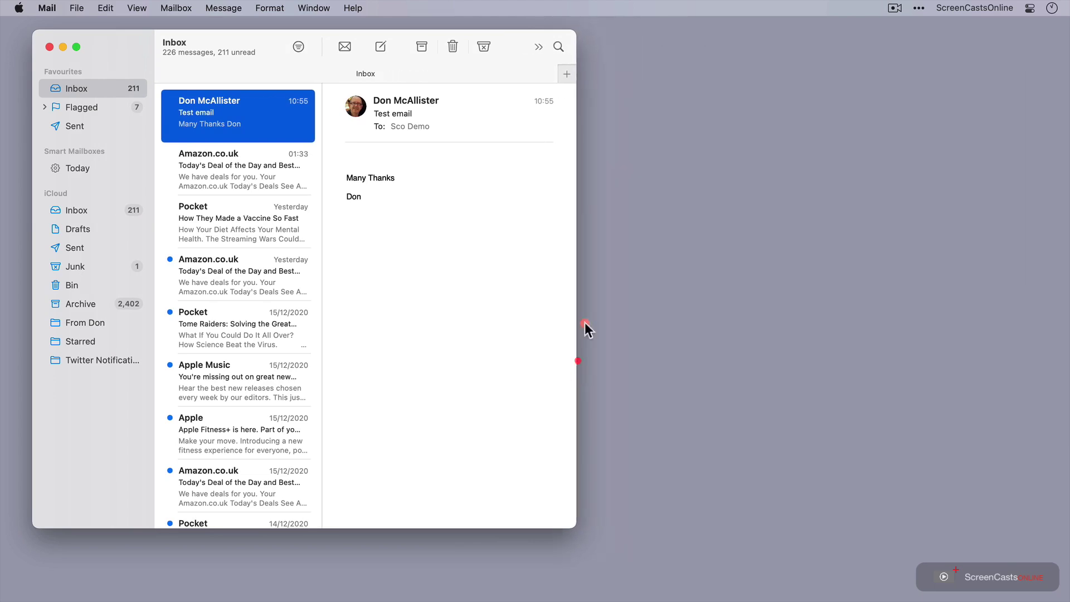
click(539, 48)
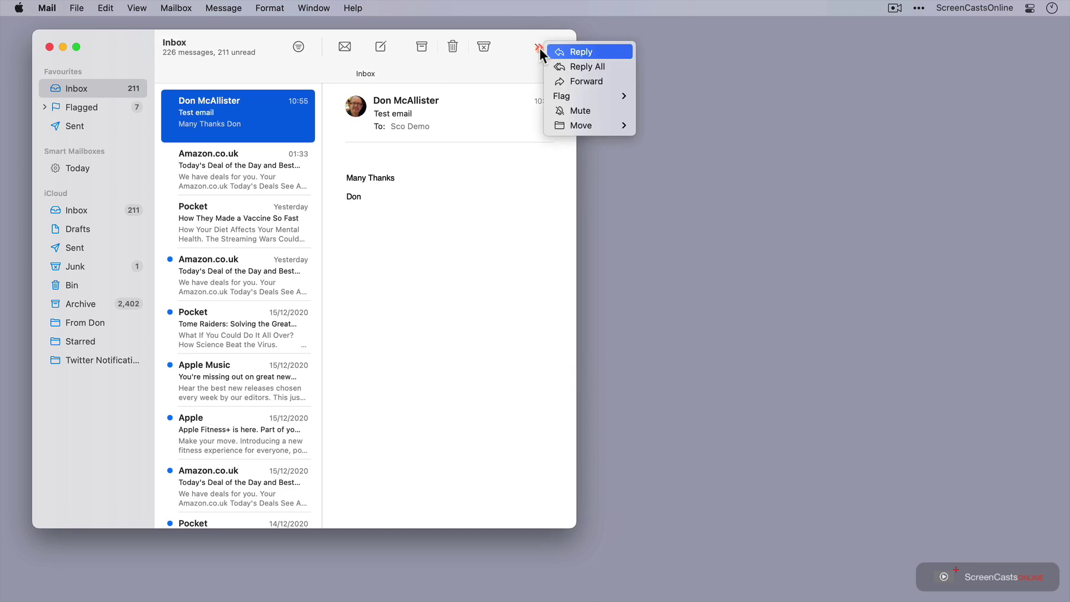
click(714, 158)
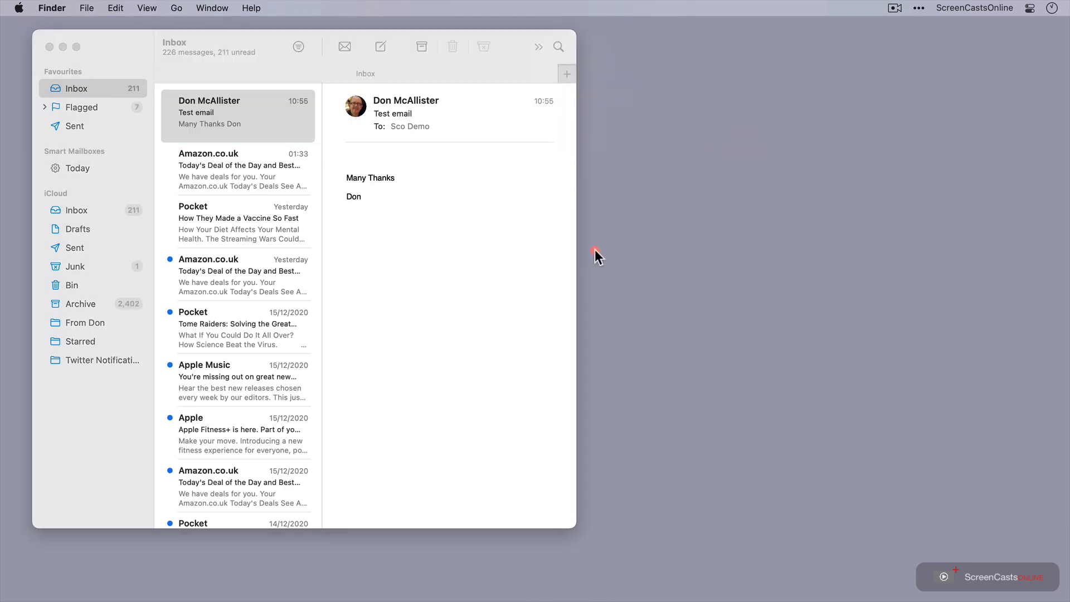
click(577, 256)
Keep widening the window until Reply, Forward, Flag and Move to all fit in the toolbar
drag(577, 256, 865, 281)
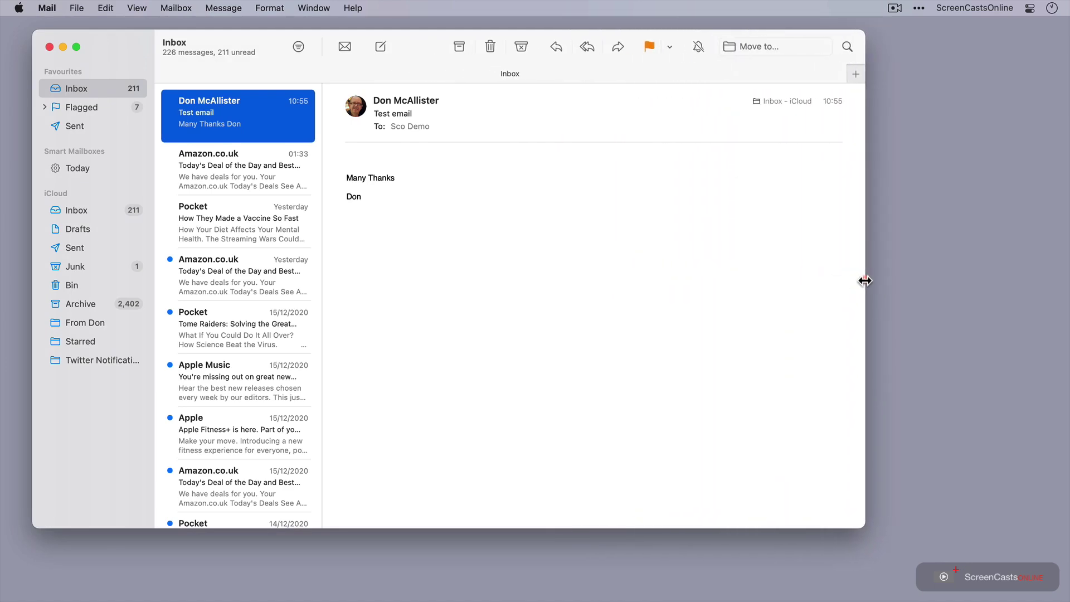
click(847, 46)
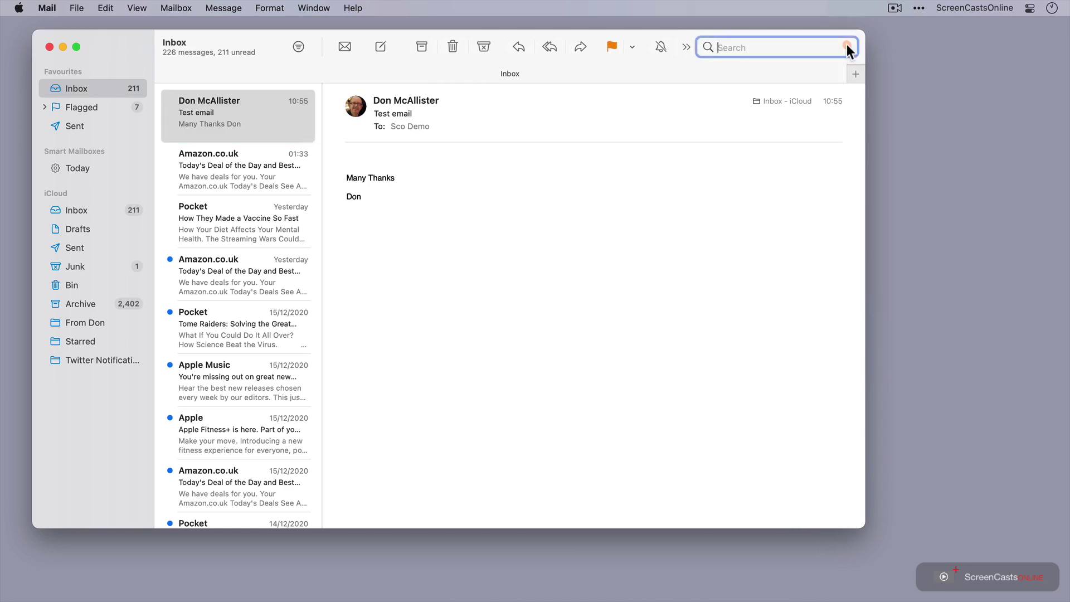
click(686, 47)
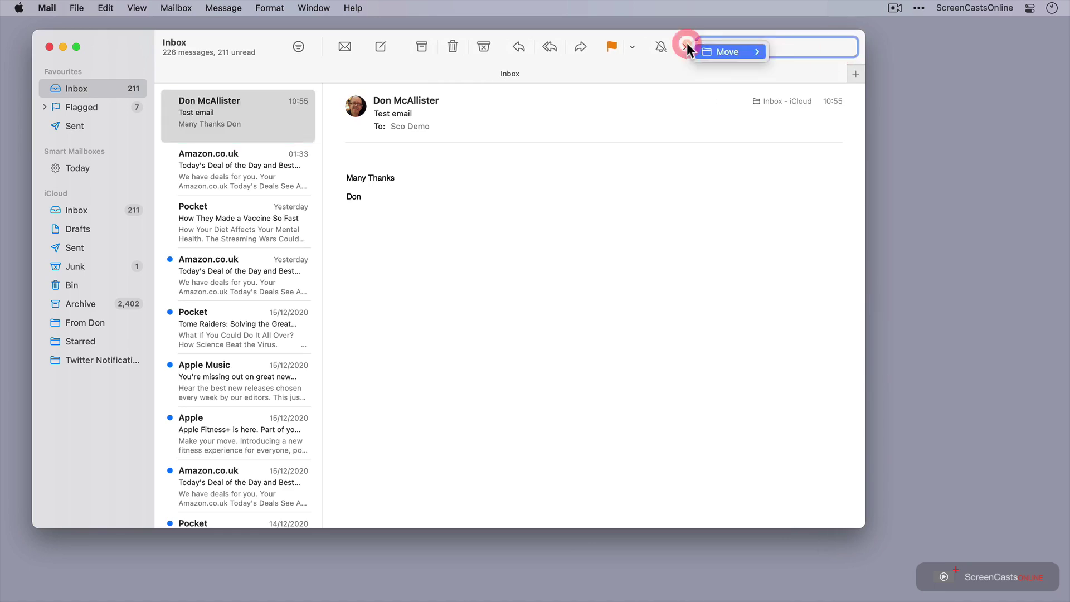
click(864, 247)
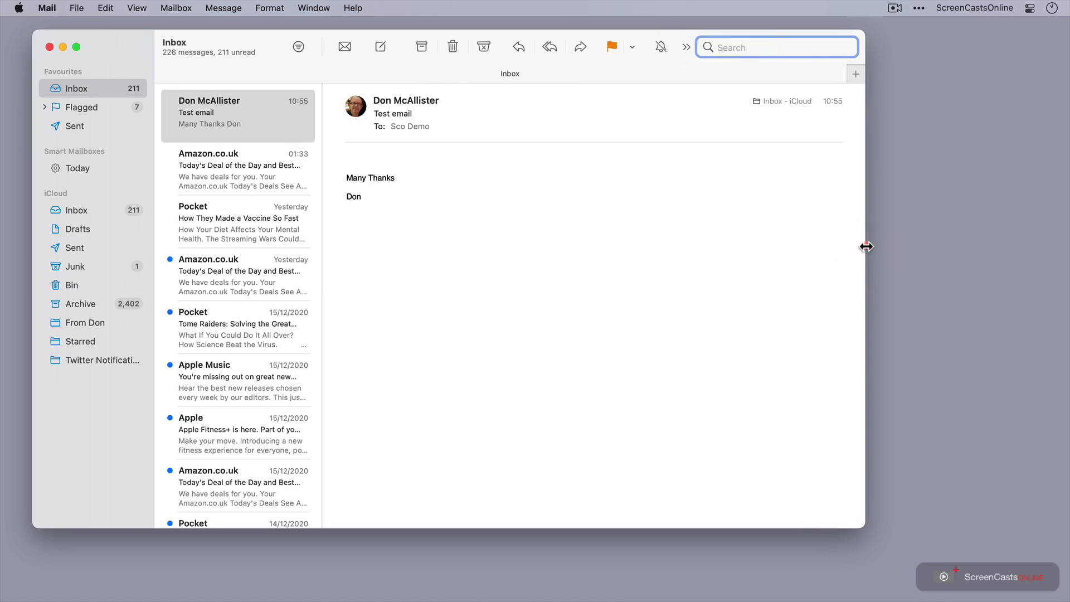
drag(867, 247, 1048, 262)
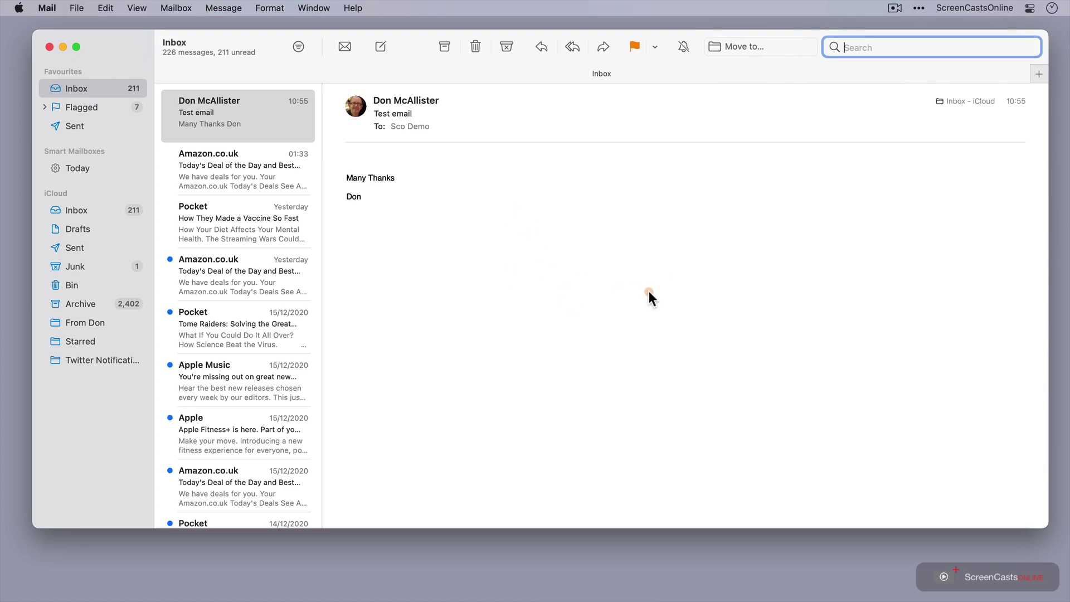
Switch to Show Bottom Preview, select the Pocket vaccine email, and enlarge the lower preview pane
click(133, 10)
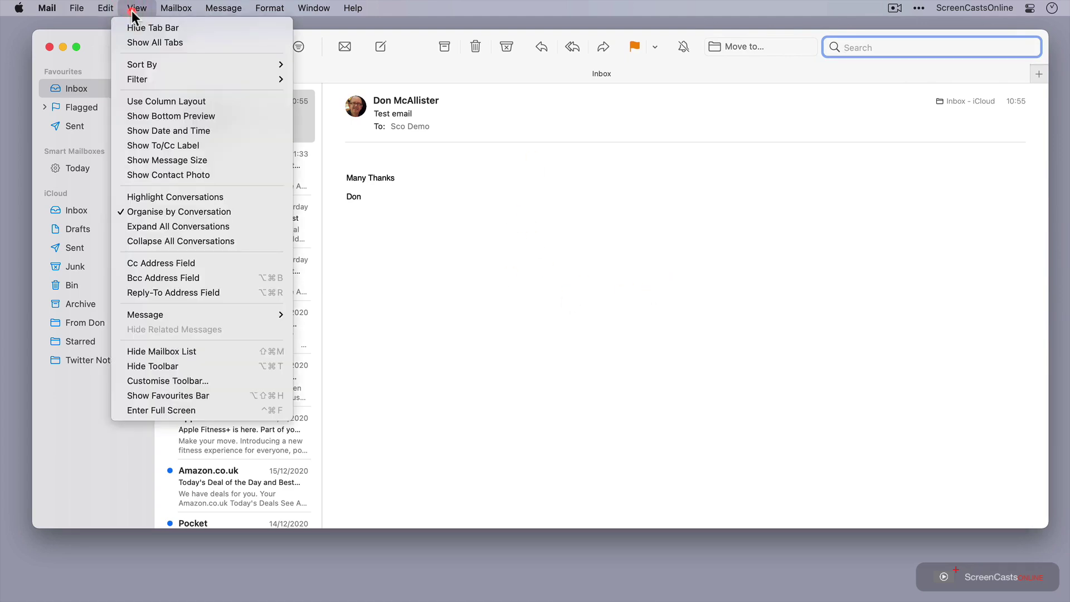
click(165, 117)
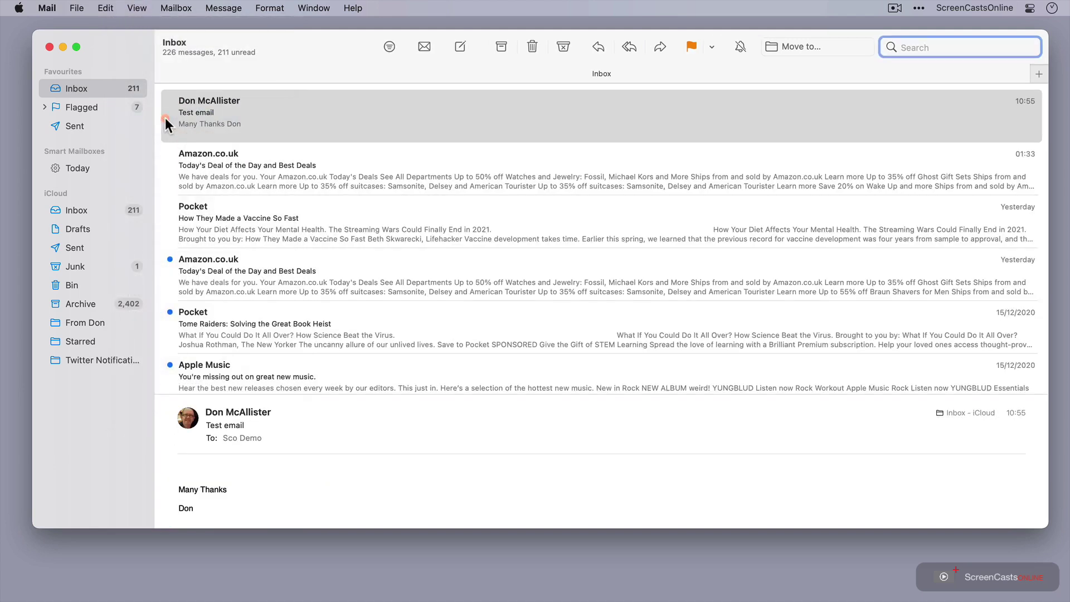
click(306, 181)
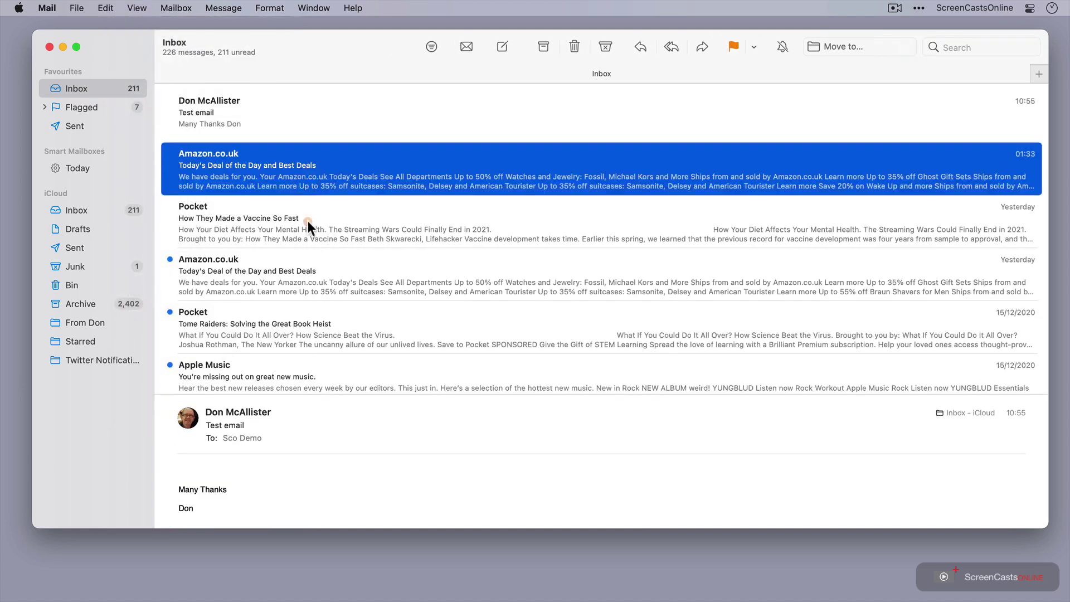
click(309, 221)
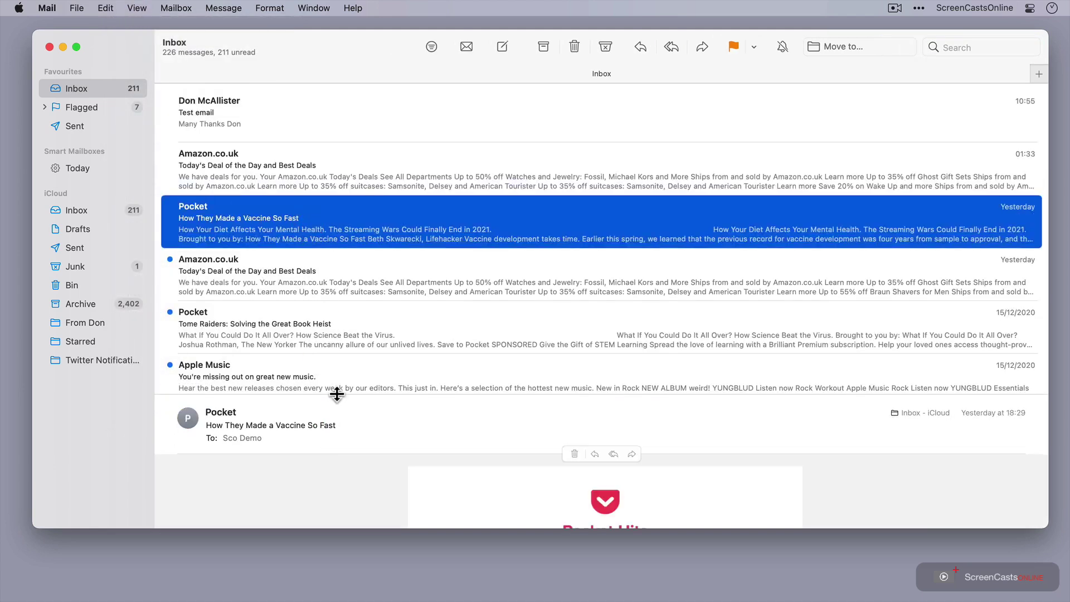
drag(337, 394, 343, 276)
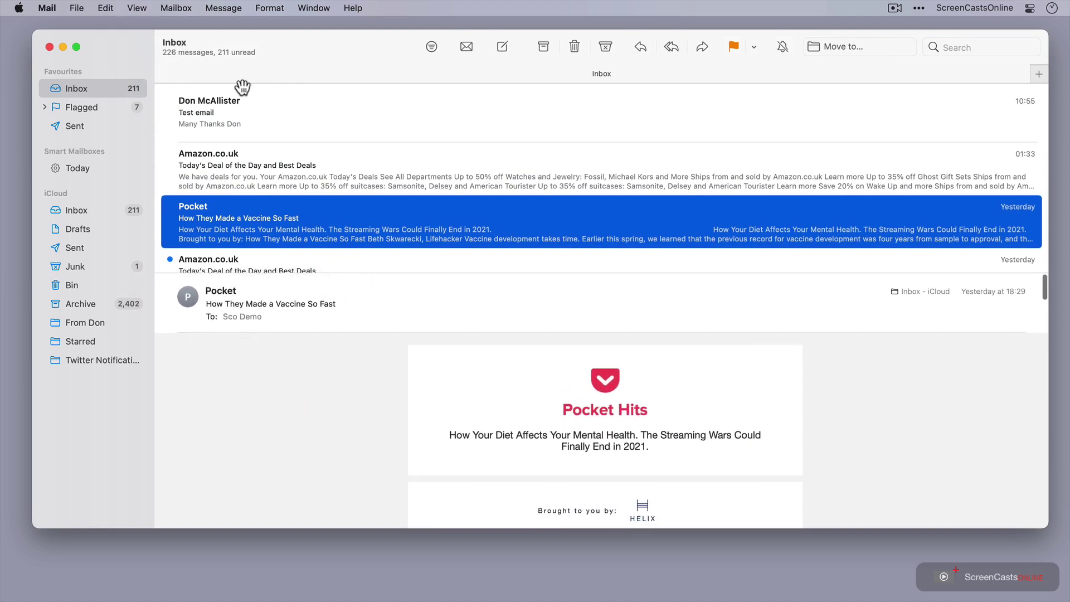
click(202, 51)
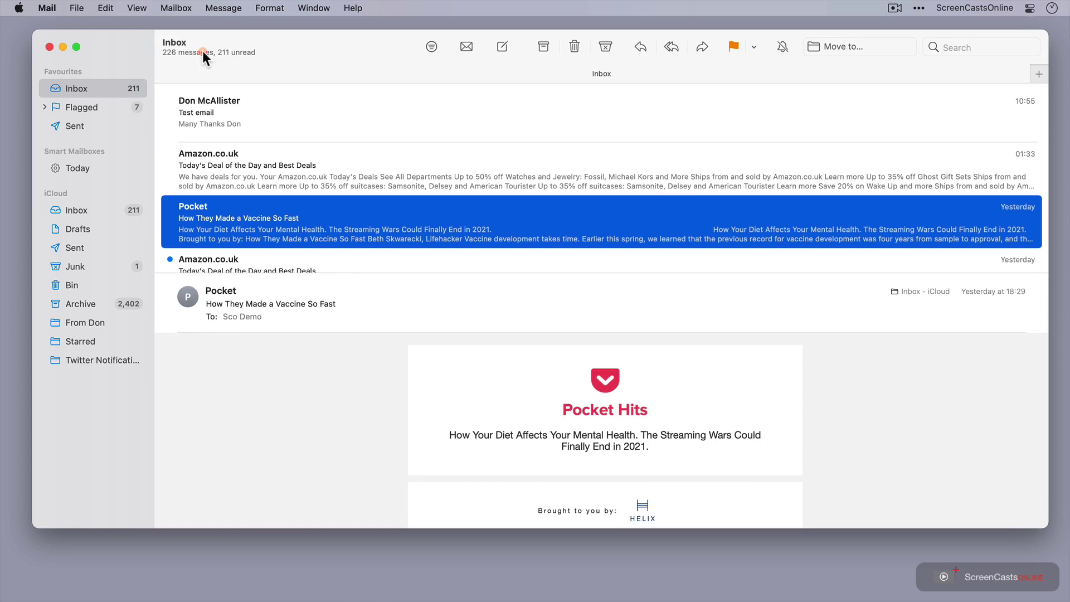
Return to side preview, then switch the message list to Use Column Layout
click(134, 7)
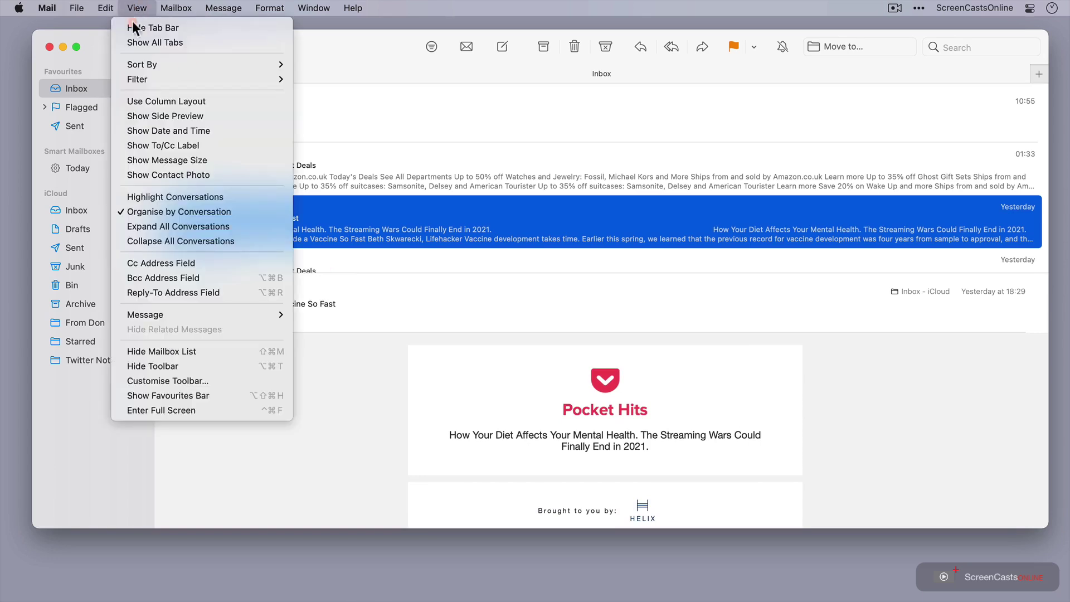
click(153, 115)
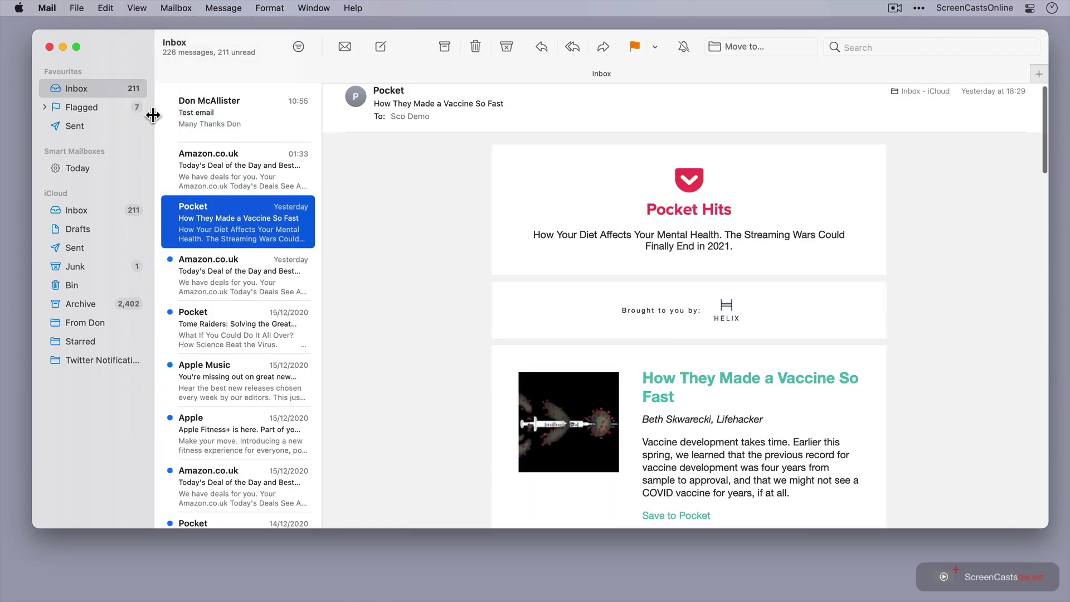
click(136, 8)
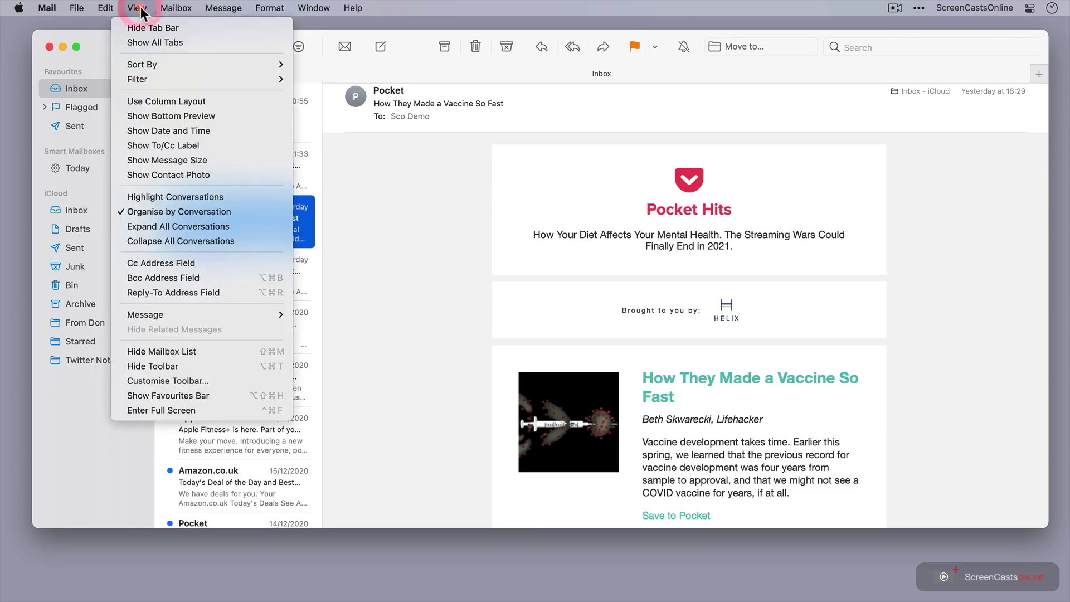
click(157, 100)
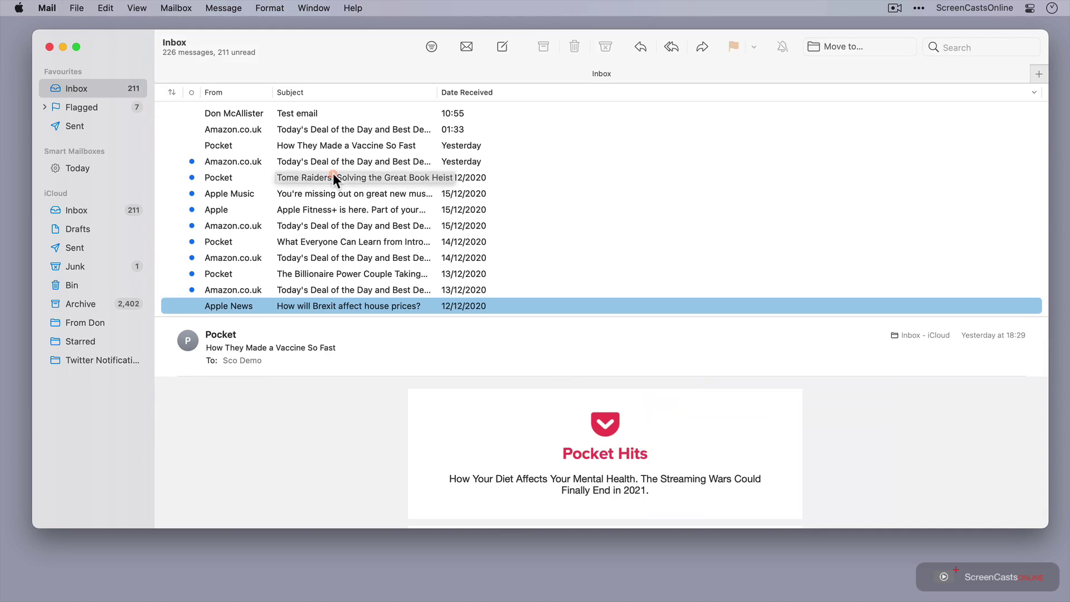
Add Priority and Date Sent columns and move Date Sent before Date Received
right_click(553, 92)
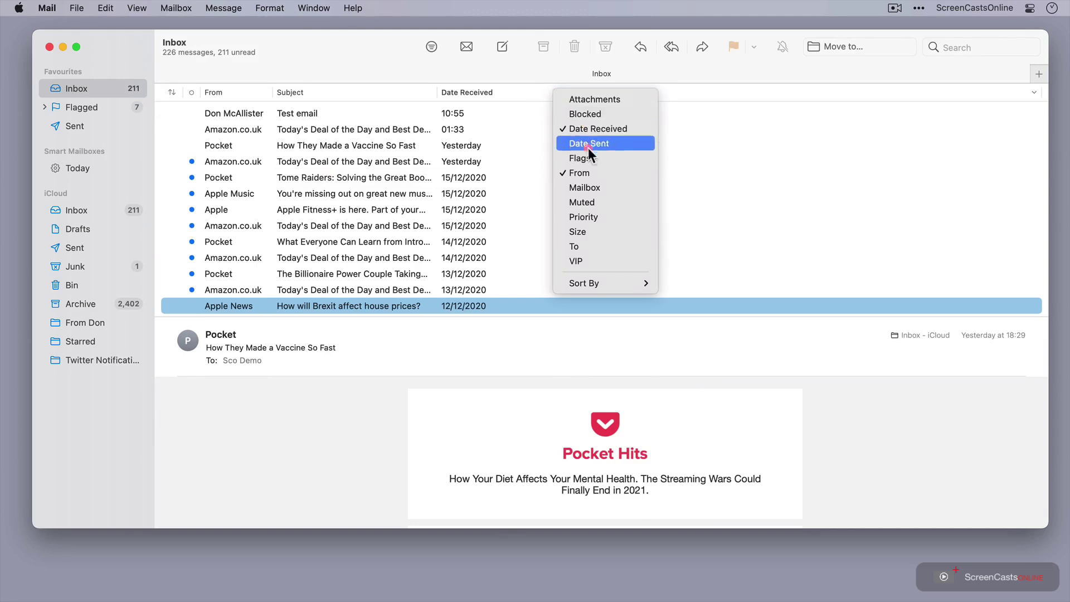
click(596, 218)
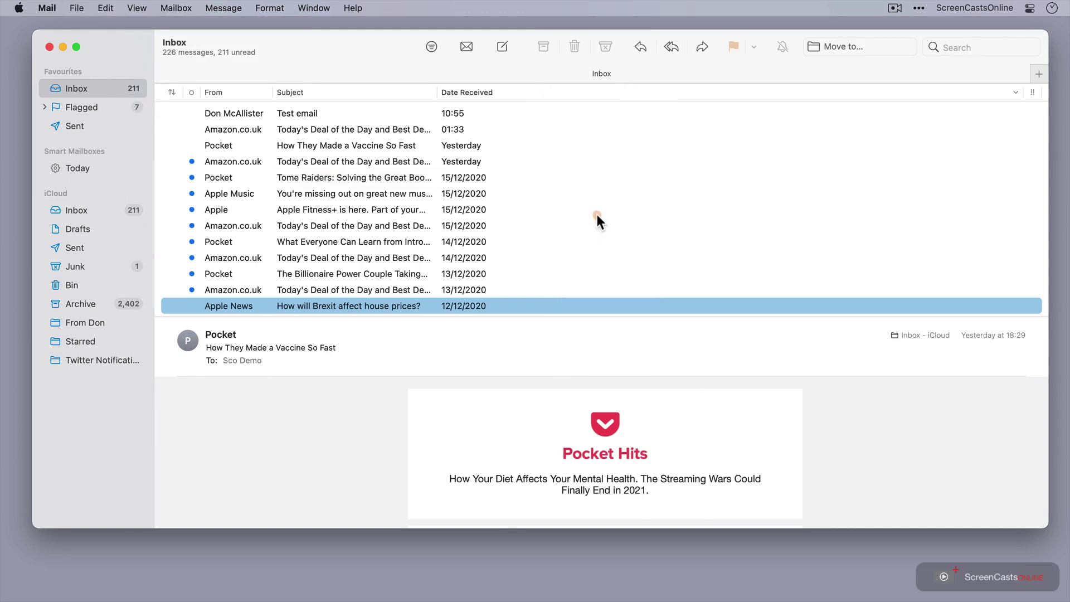
right_click(617, 95)
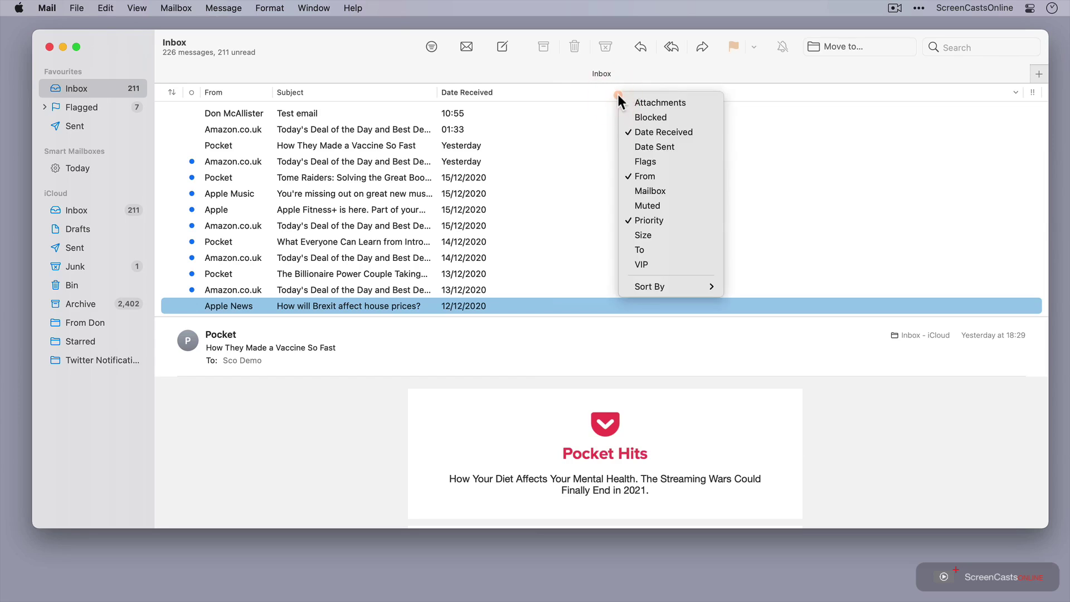
click(690, 147)
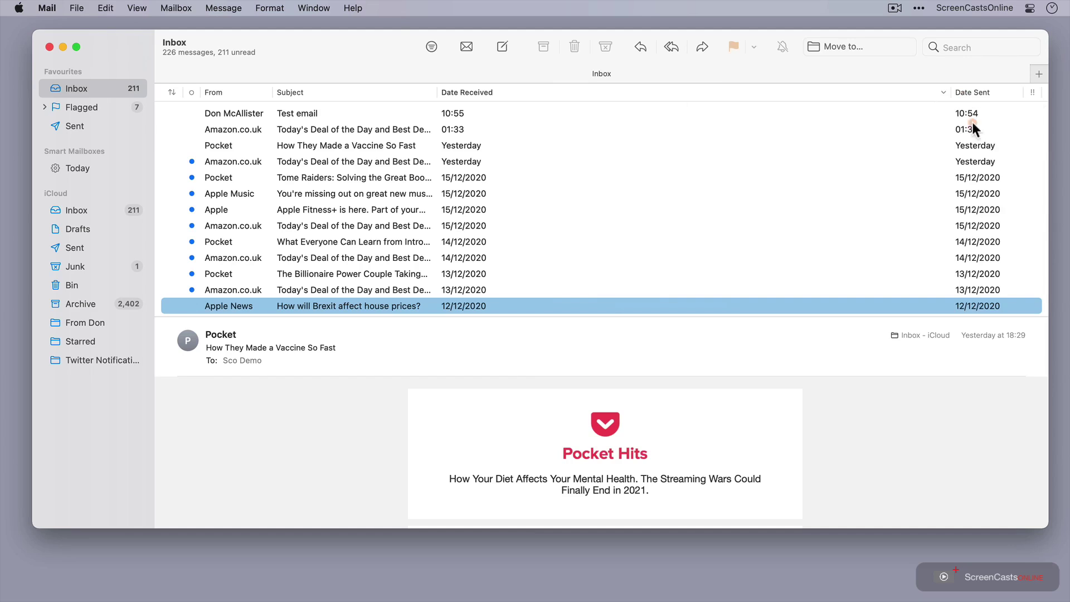
drag(949, 94, 489, 95)
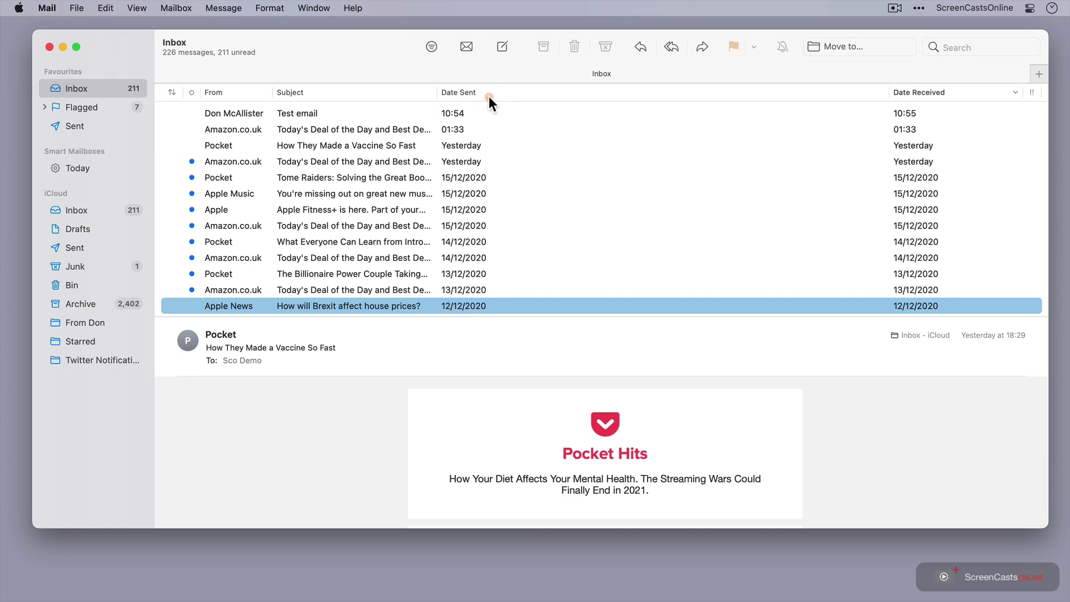
Turn off Use Column Layout and select the test email for the reading pane
click(137, 8)
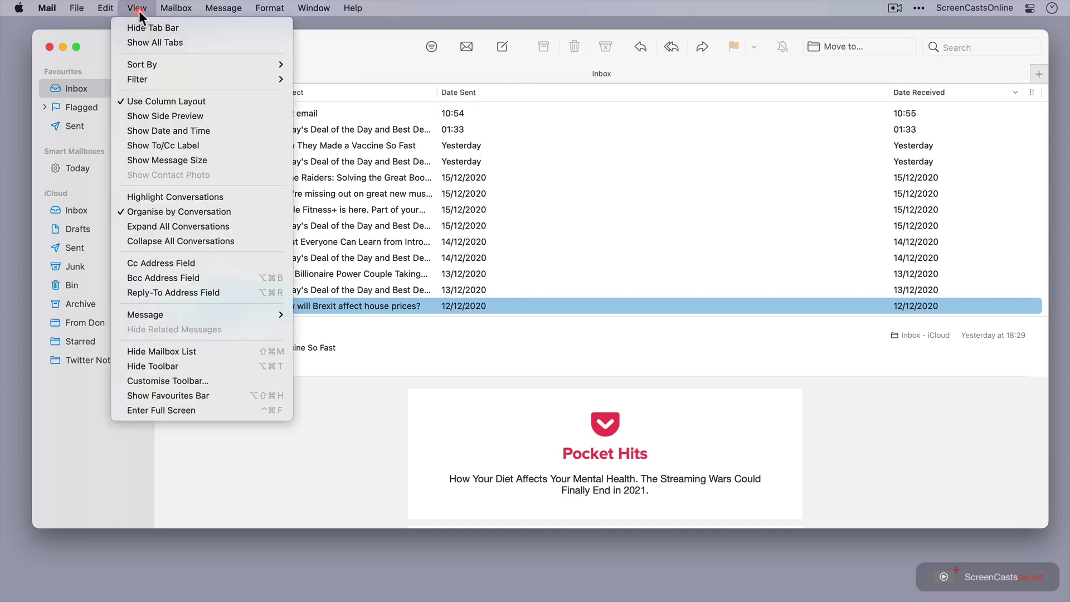
click(153, 101)
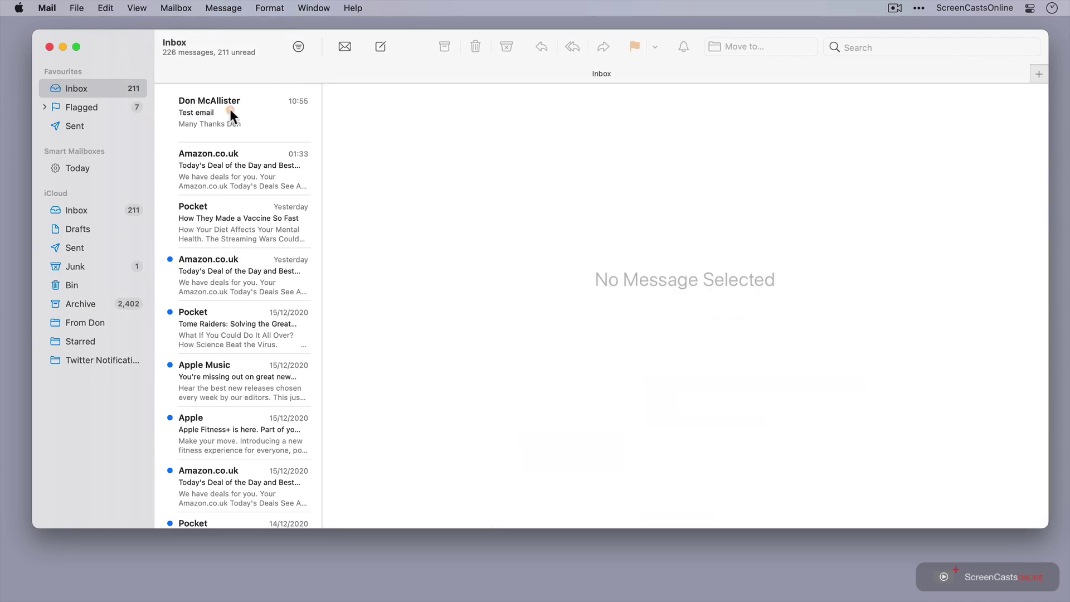
click(251, 127)
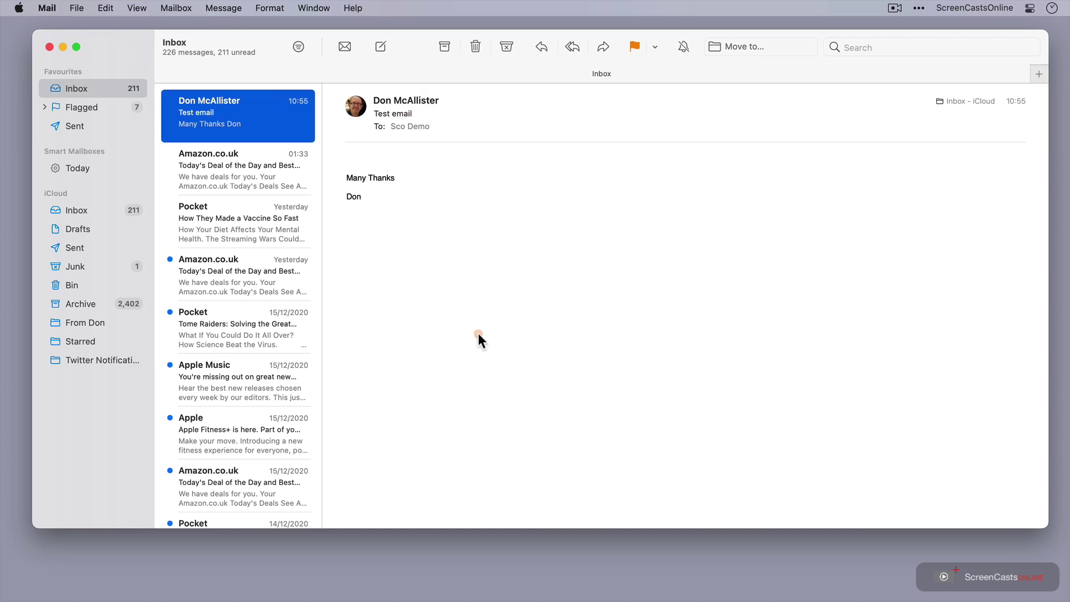
Enable View > Show Contact Photo so senders show photos or initials
click(138, 8)
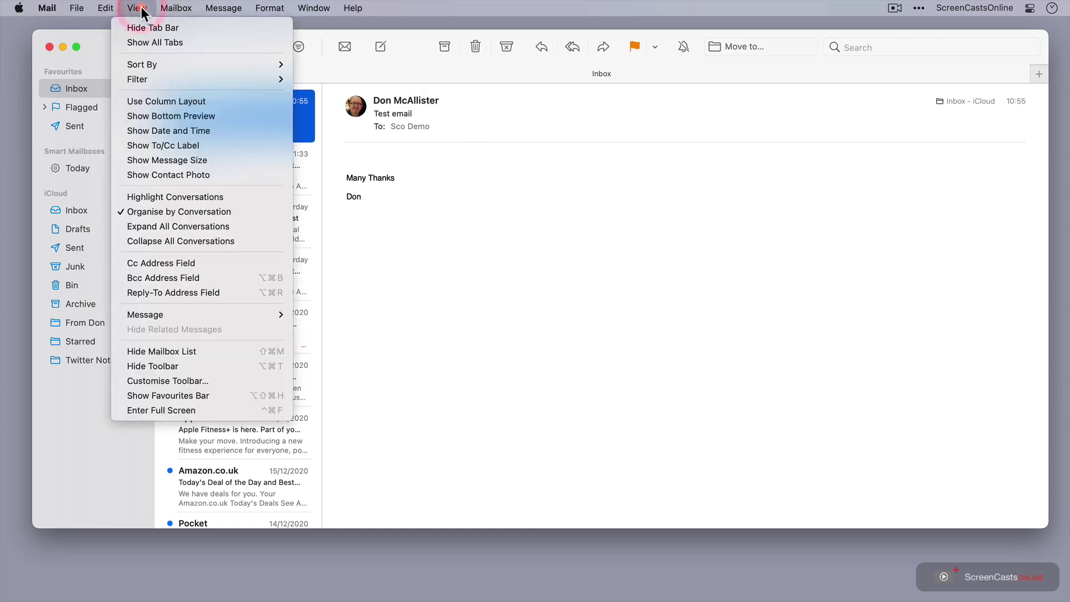
click(175, 175)
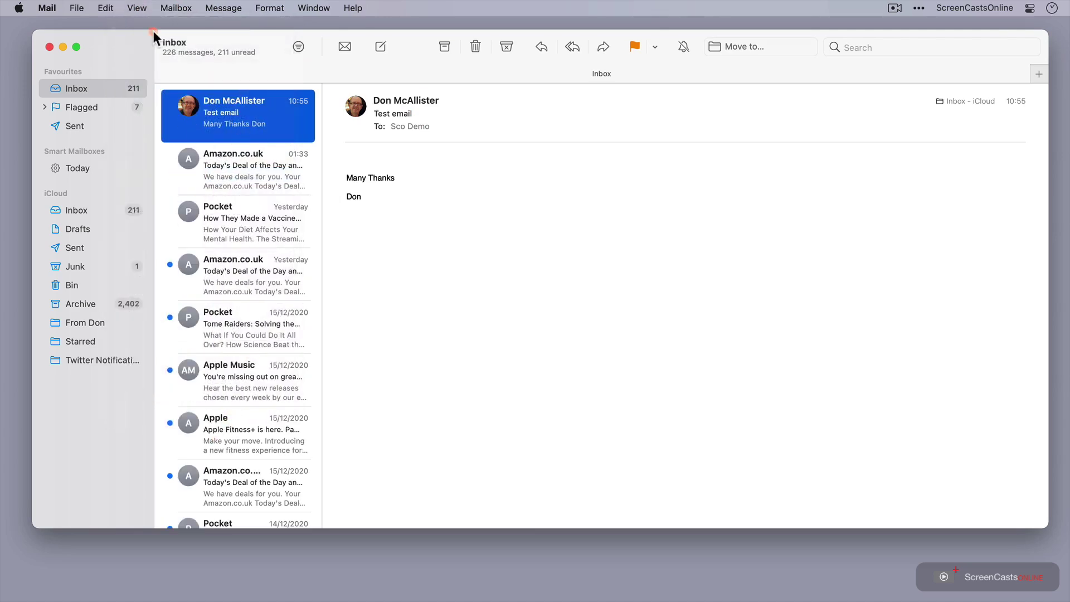
click(138, 8)
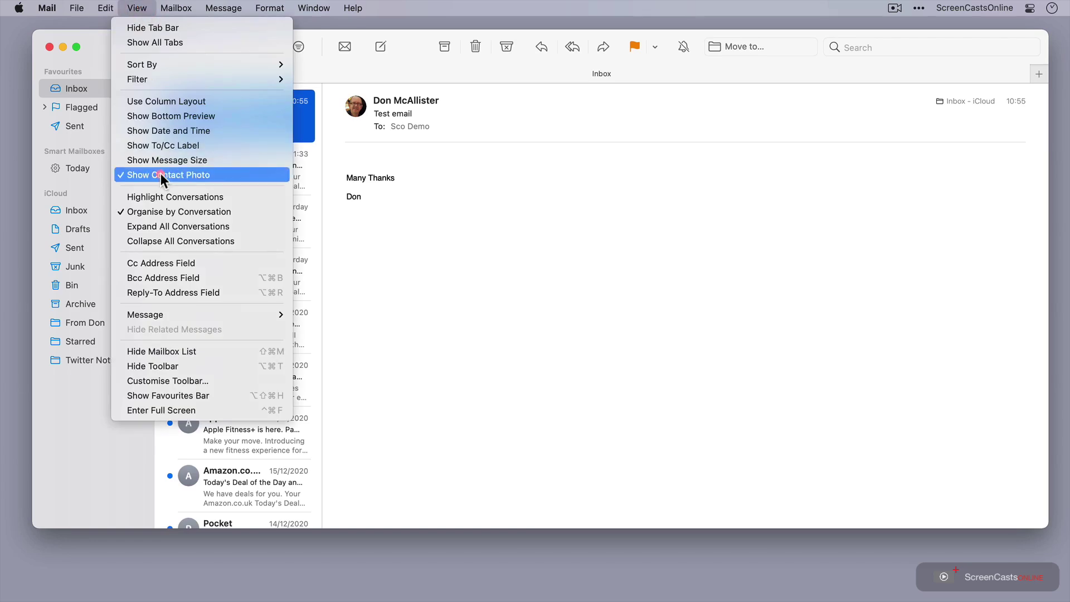